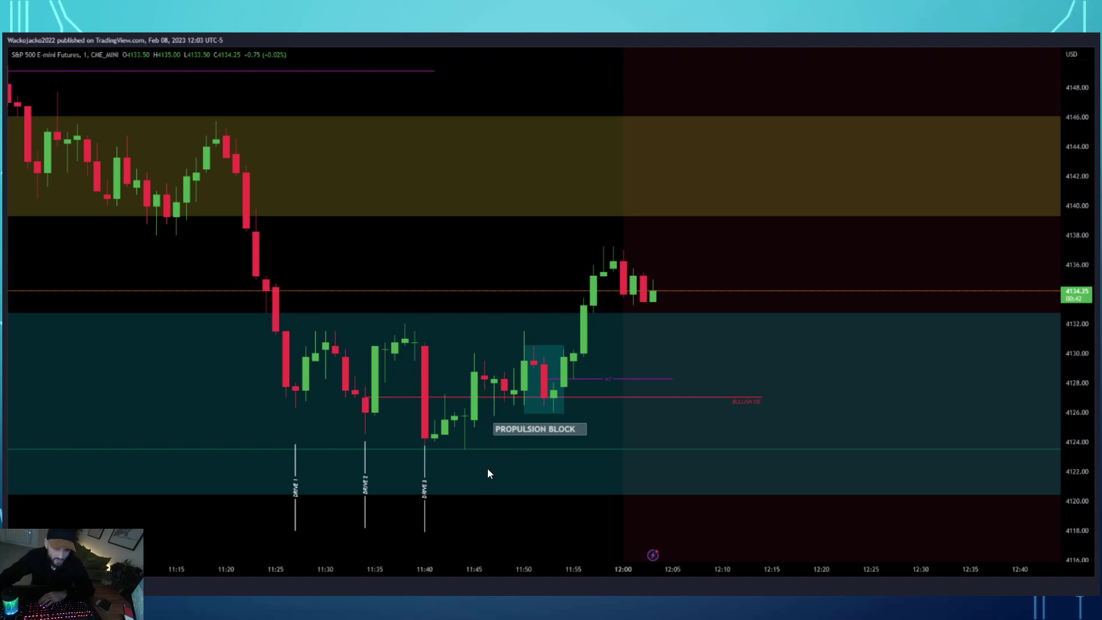
Step: Finish the slideshow's chart examples and switch to the one-minute S&P 500 E-mini chart in TradingView
{"action": "scroll", "coordinate": [807, 259], "scroll_direction": "down", "scroll_amount": 10}
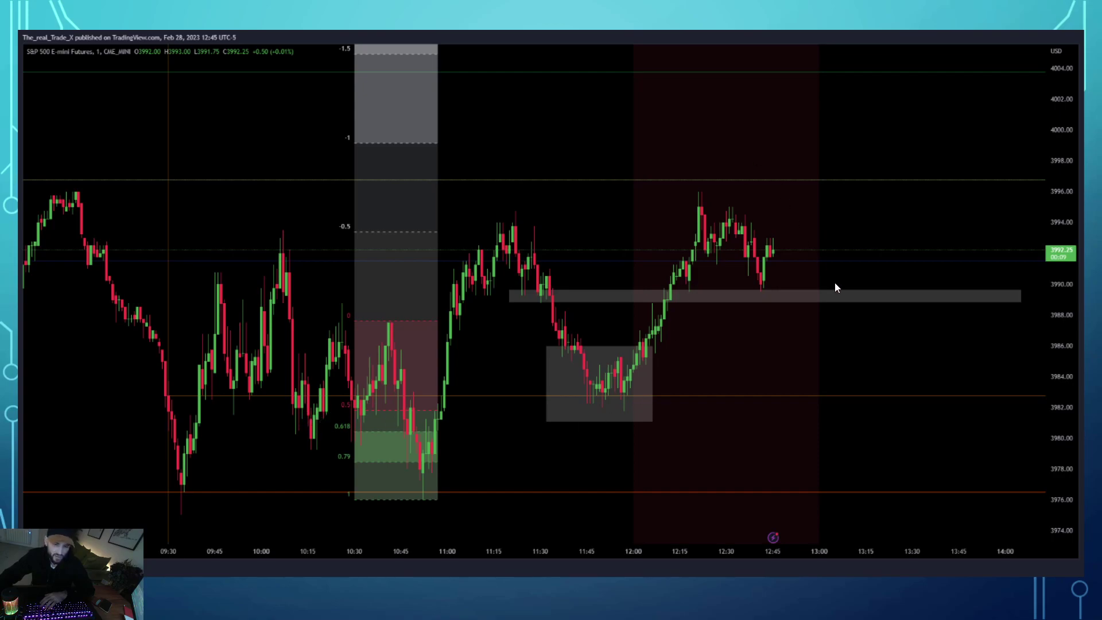
{"action": "left_click", "coordinate": [867, 331]}
{"action": "left_click", "coordinate": [802, 236]}
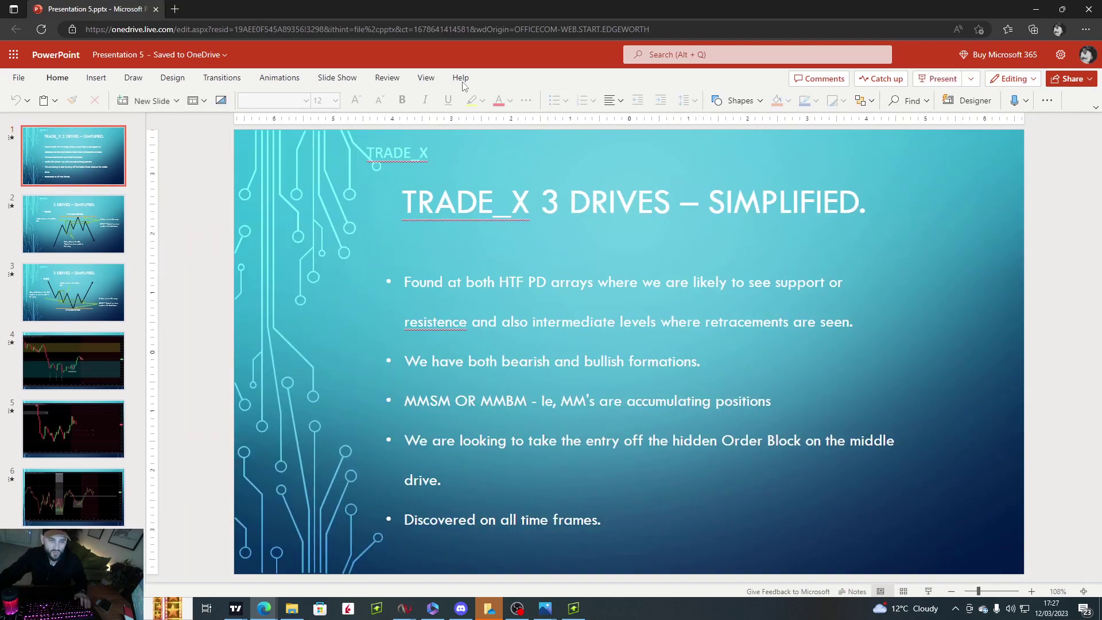
{"action": "key", "text": "alt+Tab"}
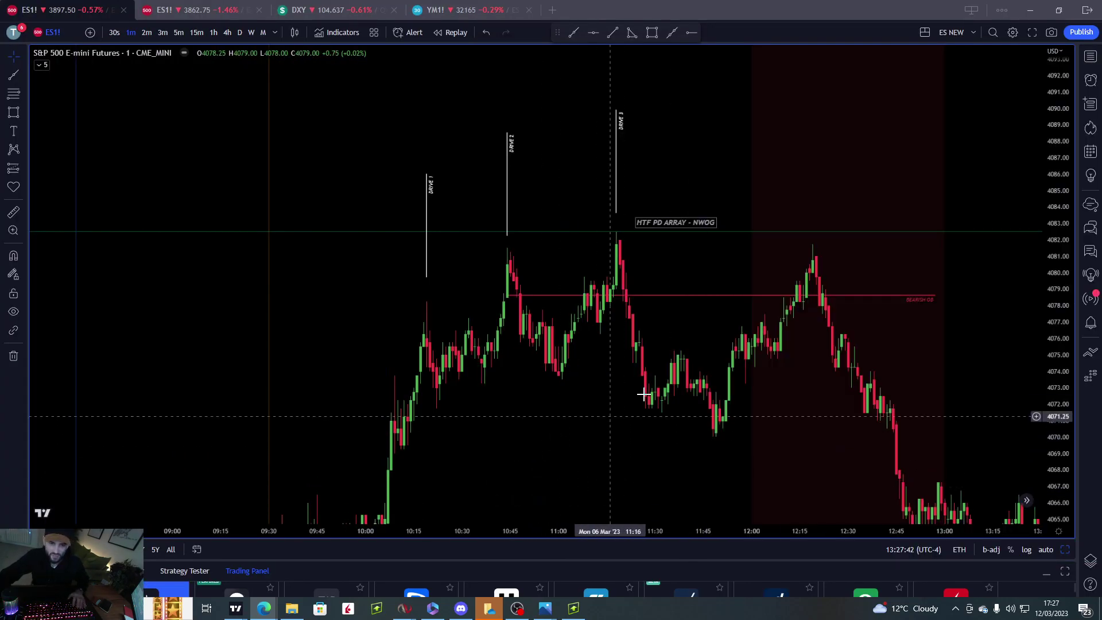
Step: Examine the three marked drives on 6 March 2023 and how they relate to the HTF PD array NWOG level
{"action": "left_click_drag", "start_coordinate": [905, 226], "coordinate": [821, 186]}
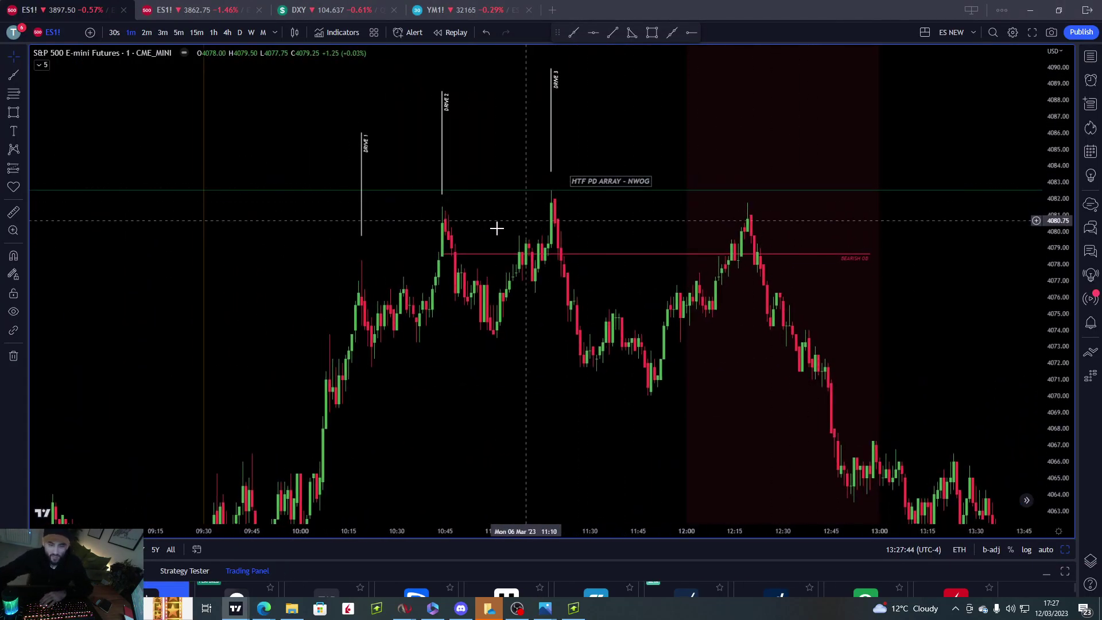
{"action": "scroll", "coordinate": [519, 258], "scroll_direction": "down", "scroll_amount": 1}
{"action": "left_click_drag", "start_coordinate": [977, 269], "coordinate": [869, 292]}
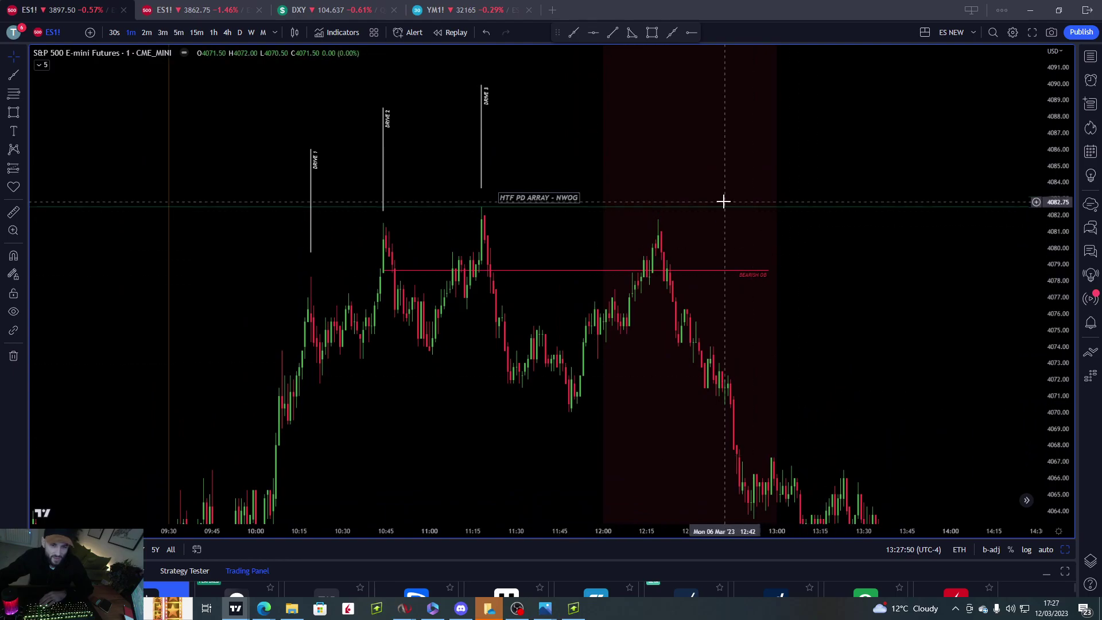
{"action": "scroll", "coordinate": [785, 283], "scroll_direction": "down", "scroll_amount": 1}
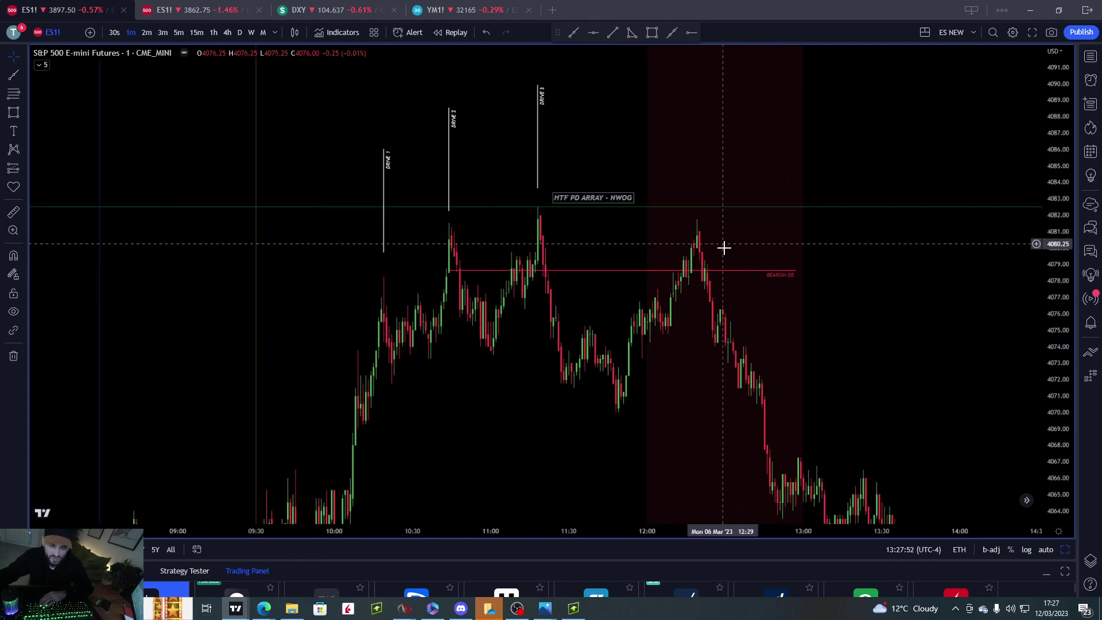
{"action": "mouse_move", "coordinate": [844, 298]}
{"action": "left_mouse_down"}
{"action": "mouse_move", "coordinate": [739, 351]}
{"action": "mouse_move", "coordinate": [728, 329]}
{"action": "mouse_move", "coordinate": [755, 352]}
{"action": "mouse_move", "coordinate": [901, 320]}
{"action": "mouse_move", "coordinate": [857, 299]}
{"action": "left_mouse_up"}
{"action": "left_click_drag", "start_coordinate": [827, 338], "coordinate": [978, 363]}
{"action": "scroll", "coordinate": [919, 350], "scroll_direction": "up", "scroll_amount": 1}
{"action": "left_click_drag", "start_coordinate": [873, 178], "coordinate": [804, 240]}
{"action": "scroll", "coordinate": [706, 264], "scroll_direction": "up", "scroll_amount": 1}
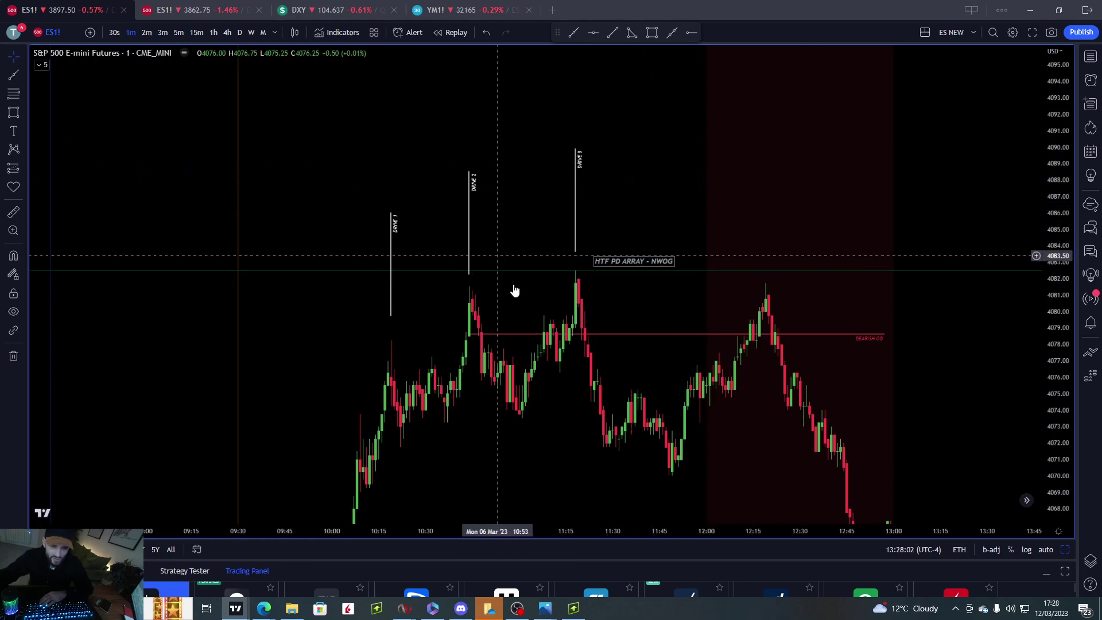
{"action": "scroll", "coordinate": [571, 313], "scroll_direction": "down", "scroll_amount": 1}
{"action": "scroll", "coordinate": [509, 382], "scroll_direction": "up", "scroll_amount": 1}
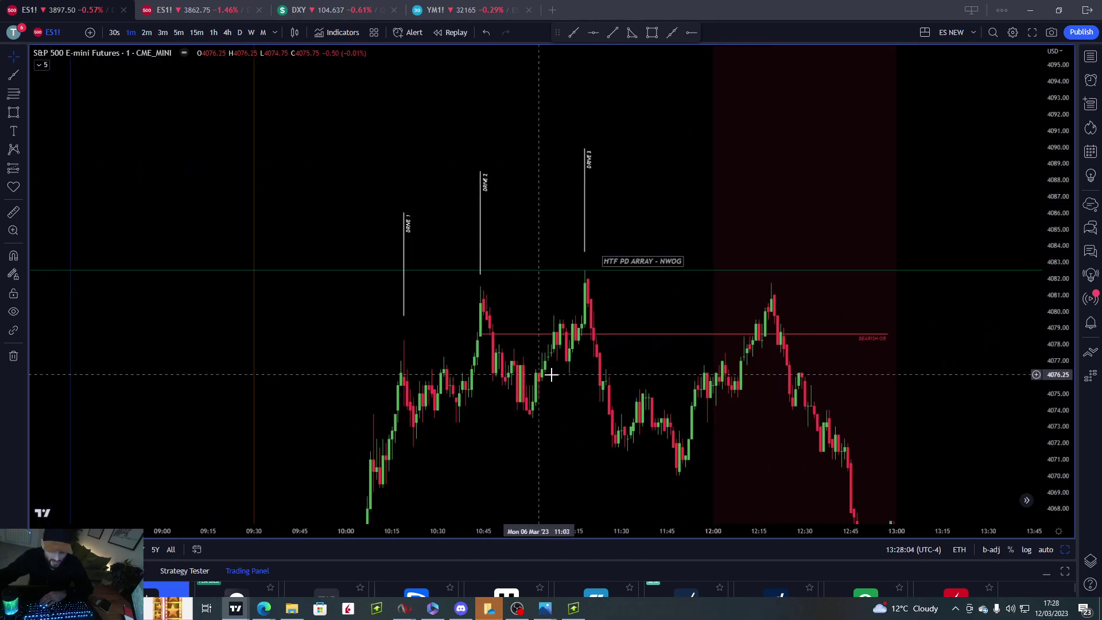
{"action": "left_click_drag", "start_coordinate": [834, 226], "coordinate": [710, 231]}
{"action": "scroll", "coordinate": [620, 312], "scroll_direction": "down", "scroll_amount": 1}
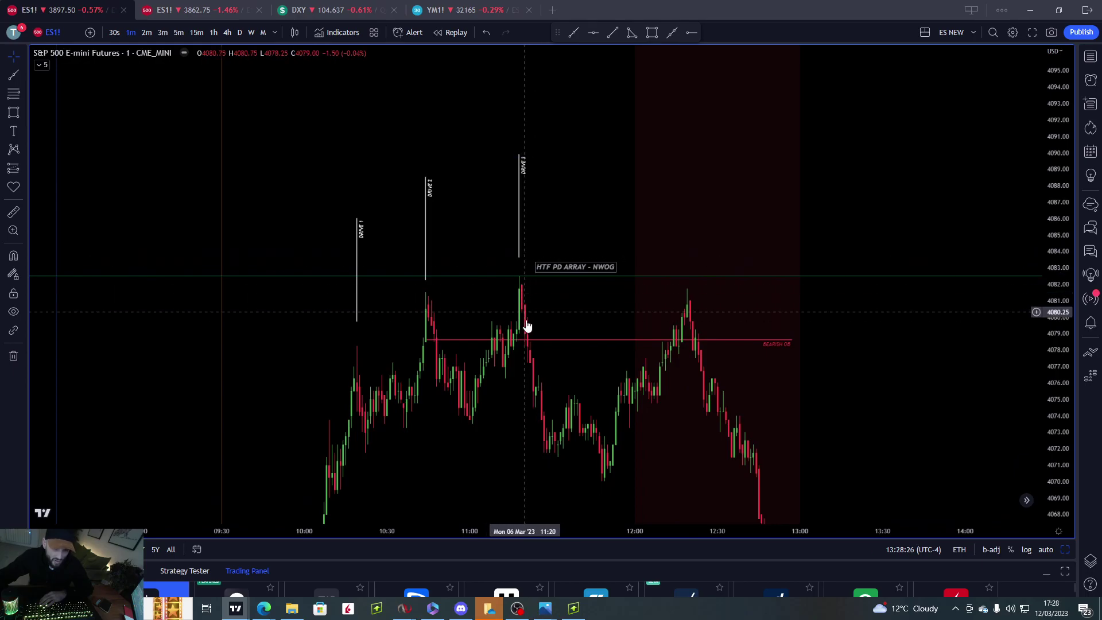
Step: Examine the wider price move around the three drives, from the 09:30 open through the afternoon decline
{"action": "left_click_drag", "start_coordinate": [807, 402], "coordinate": [789, 298]}
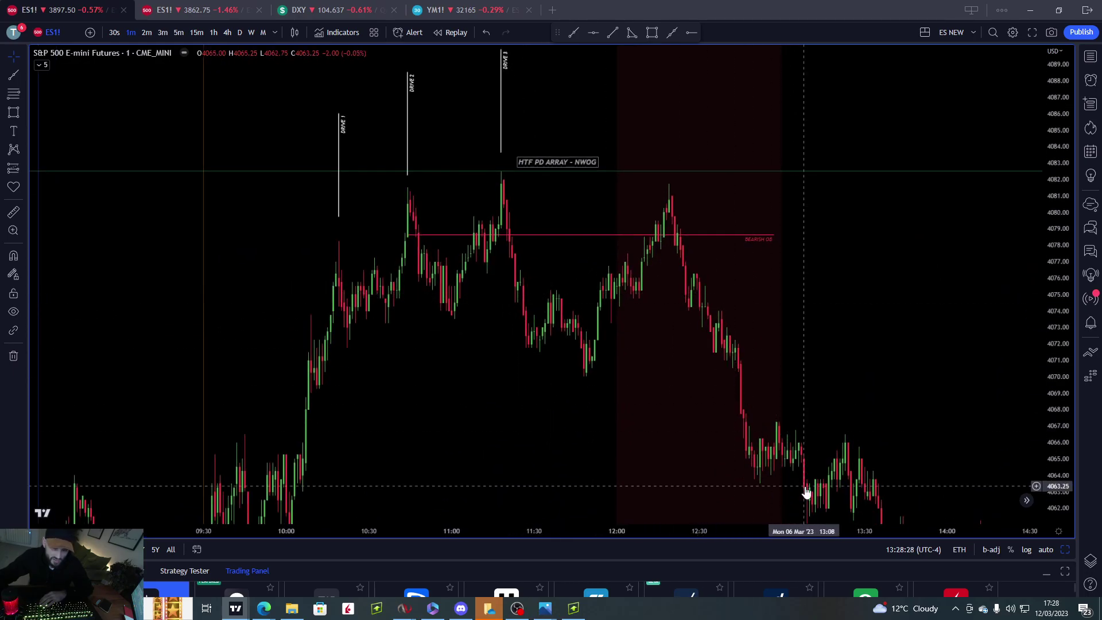
{"action": "left_click_drag", "start_coordinate": [750, 459], "coordinate": [867, 320]}
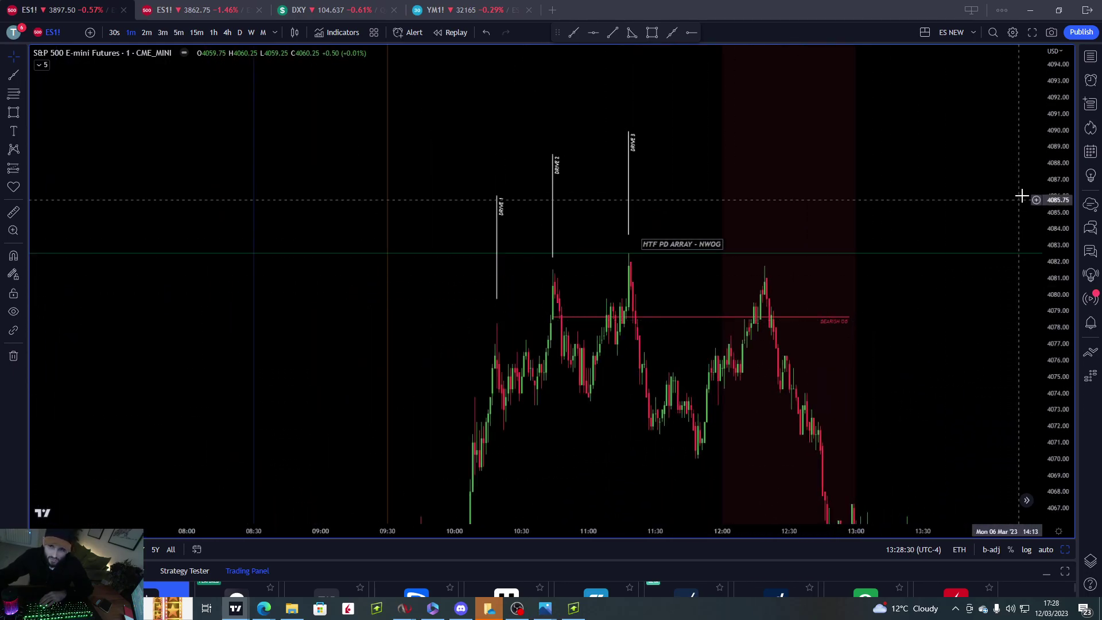
{"action": "left_click_drag", "start_coordinate": [1056, 205], "coordinate": [1057, 293]}
{"action": "left_click_drag", "start_coordinate": [983, 347], "coordinate": [915, 247]}
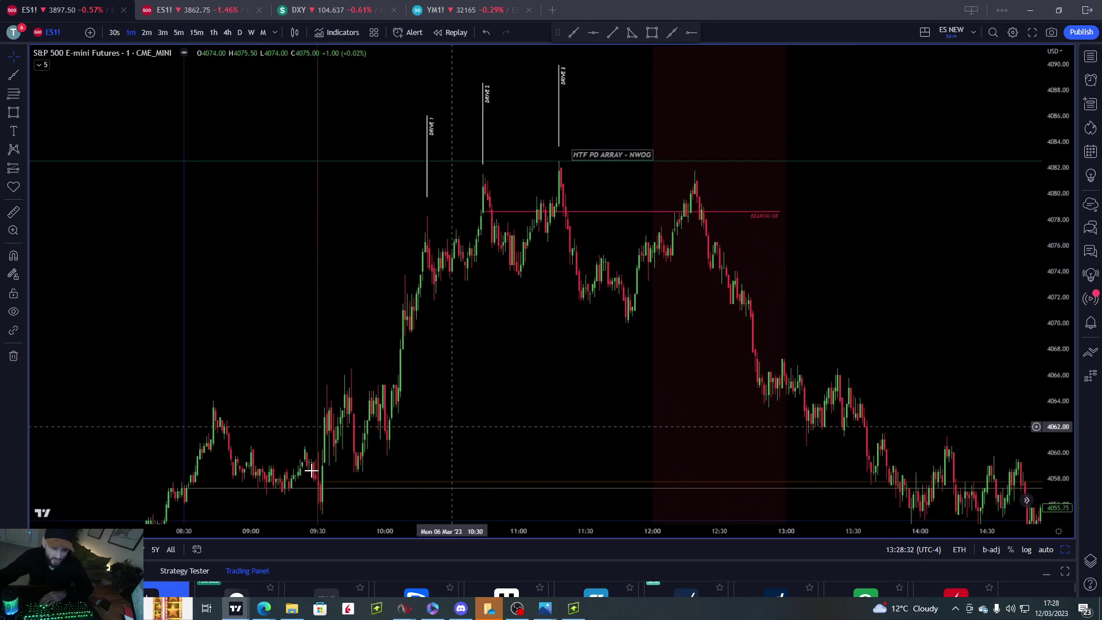
{"action": "left_click_drag", "start_coordinate": [854, 267], "coordinate": [865, 403]}
{"action": "scroll", "coordinate": [881, 359], "scroll_direction": "down", "scroll_amount": 1}
{"action": "scroll", "coordinate": [881, 359], "scroll_direction": "down", "scroll_amount": 1}
{"action": "left_click_drag", "start_coordinate": [915, 374], "coordinate": [923, 365]}
{"action": "scroll", "coordinate": [746, 402], "scroll_direction": "up", "scroll_amount": 4}
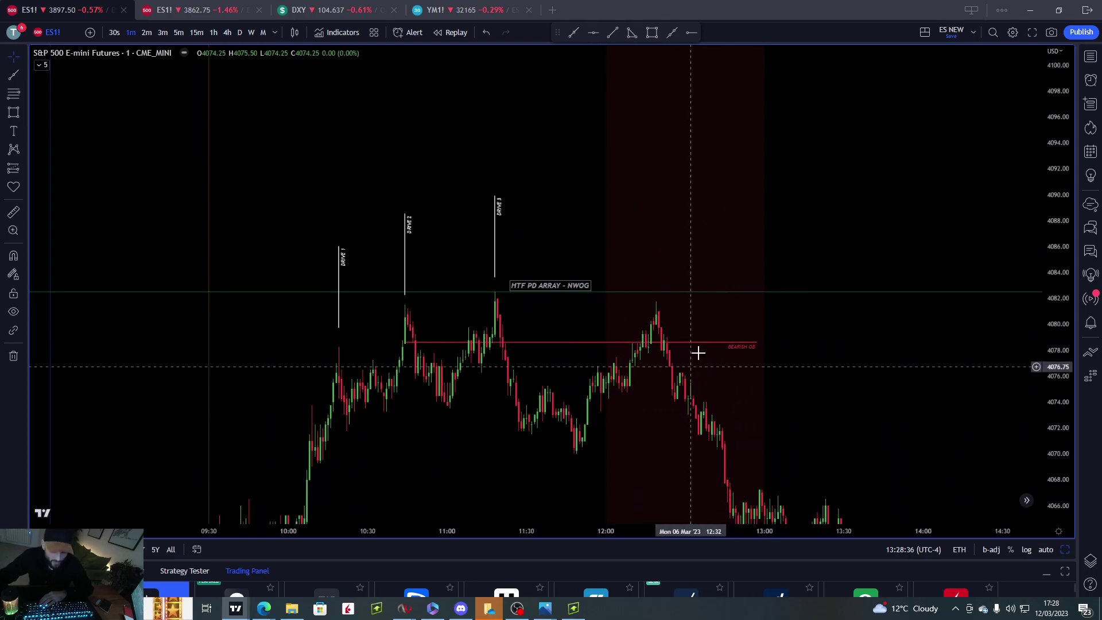
{"action": "scroll", "coordinate": [803, 328], "scroll_direction": "down", "scroll_amount": 2}
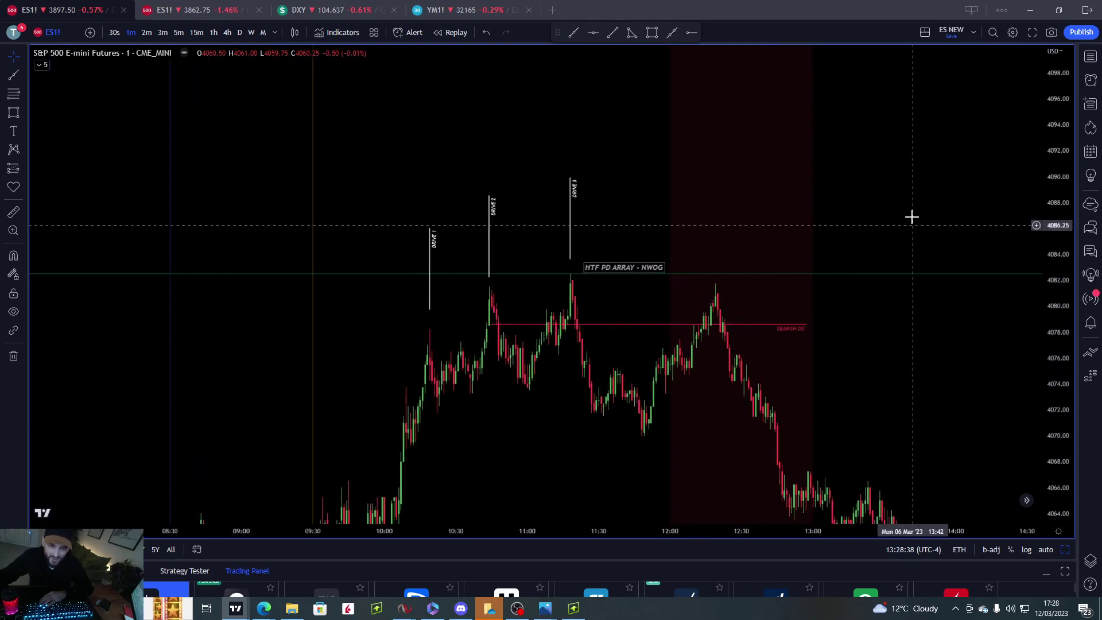
{"action": "scroll", "coordinate": [743, 310], "scroll_direction": "down", "scroll_amount": 1}
{"action": "scroll", "coordinate": [937, 337], "scroll_direction": "up", "scroll_amount": 2}
Step: Examine price's return to the bearish order block line from drive 2 within the shaded 12:00 to 13:00 window
{"action": "left_click_drag", "start_coordinate": [1046, 452], "coordinate": [999, 328]}
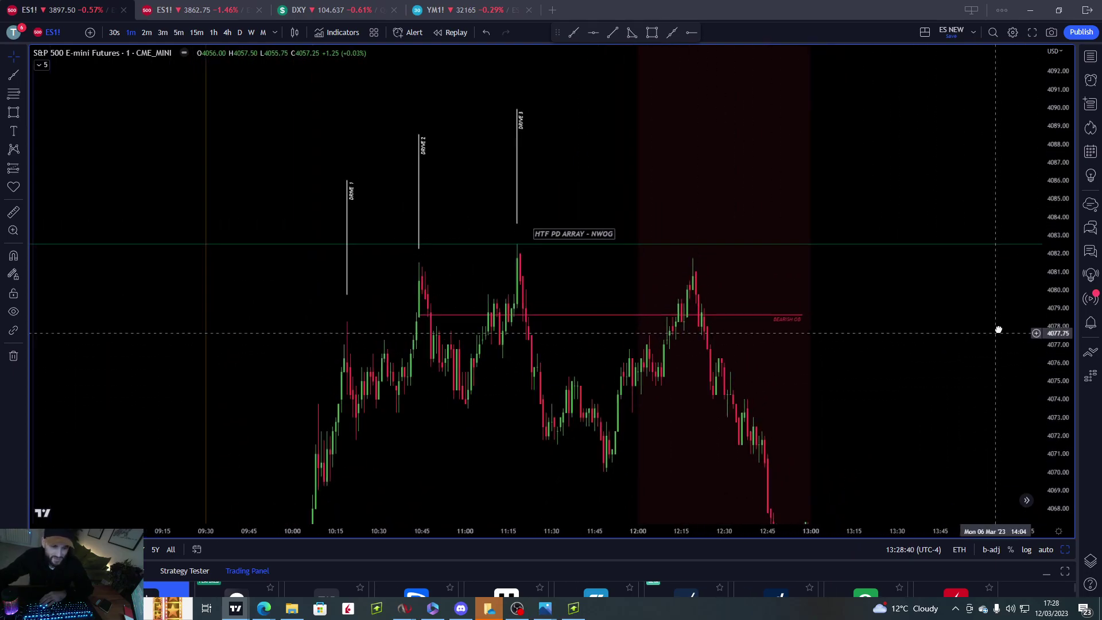
{"action": "scroll", "coordinate": [833, 325], "scroll_direction": "up", "scroll_amount": 1}
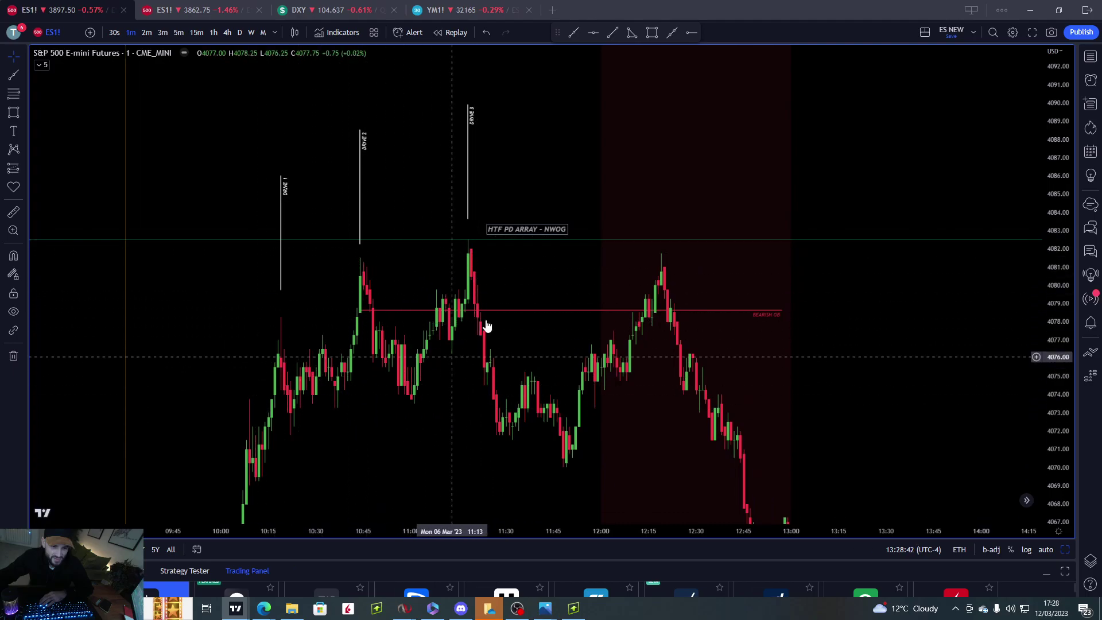
{"action": "left_click_drag", "start_coordinate": [839, 212], "coordinate": [914, 212]}
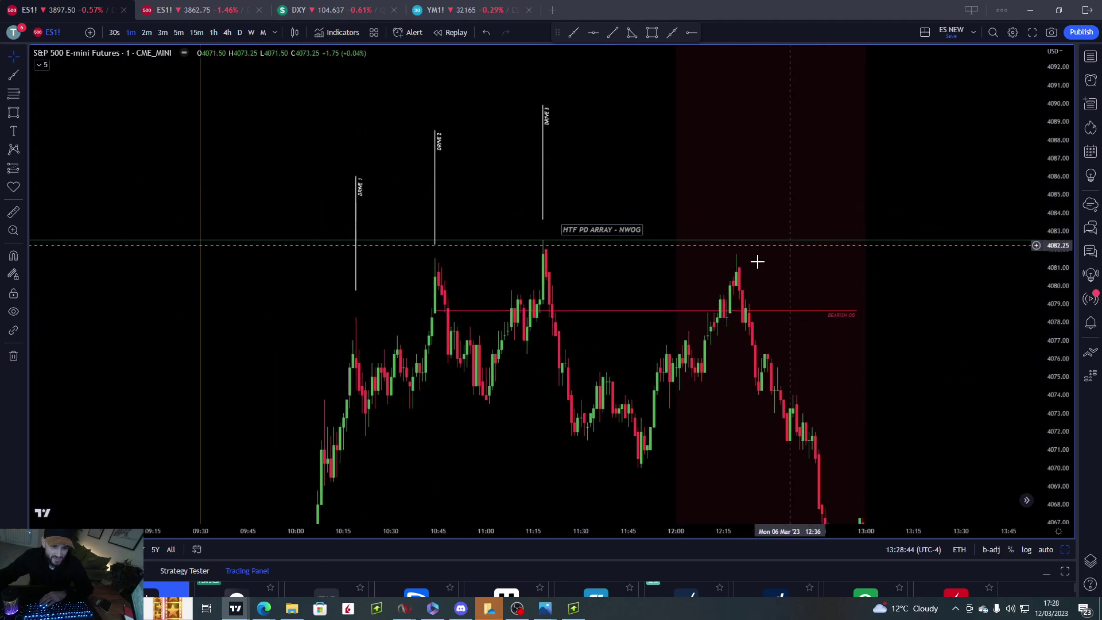
{"action": "left_click_drag", "start_coordinate": [805, 305], "coordinate": [849, 300]}
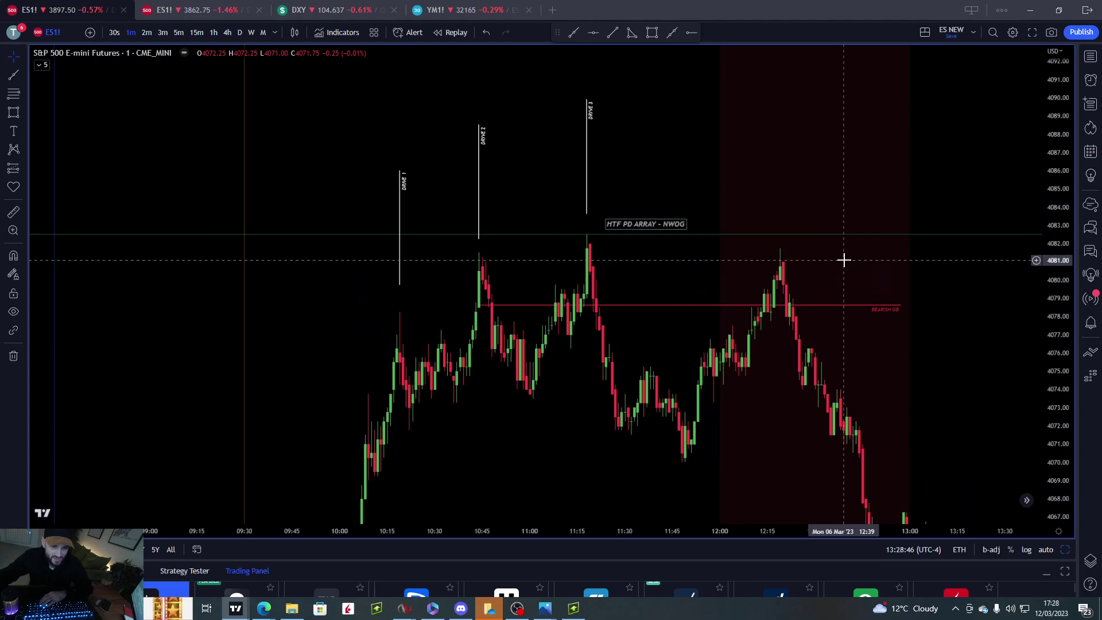
{"action": "left_click_drag", "start_coordinate": [846, 167], "coordinate": [896, 171]}
{"action": "scroll", "coordinate": [887, 176], "scroll_direction": "up", "scroll_amount": 1}
{"action": "left_click_drag", "start_coordinate": [936, 207], "coordinate": [845, 195]}
{"action": "scroll", "coordinate": [871, 200], "scroll_direction": "down", "scroll_amount": 1}
{"action": "scroll", "coordinate": [844, 203], "scroll_direction": "up", "scroll_amount": 3}
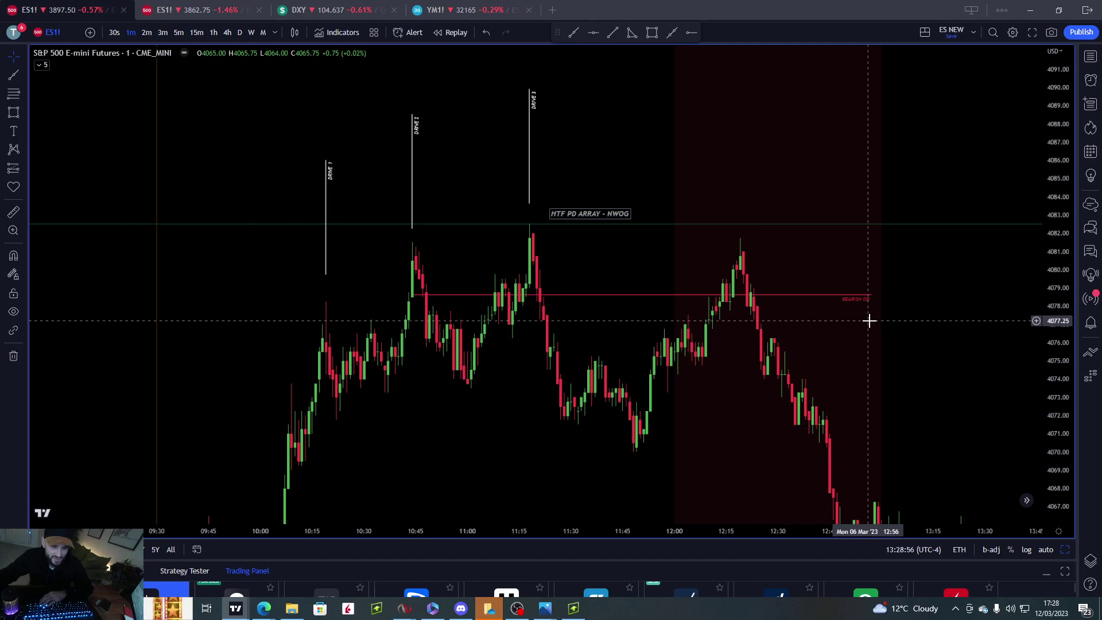
{"action": "left_click_drag", "start_coordinate": [932, 345], "coordinate": [943, 331]}
{"action": "scroll", "coordinate": [880, 259], "scroll_direction": "up", "scroll_amount": 1}
{"action": "scroll", "coordinate": [896, 253], "scroll_direction": "down", "scroll_amount": 1}
{"action": "scroll", "coordinate": [966, 250], "scroll_direction": "up", "scroll_amount": 1}
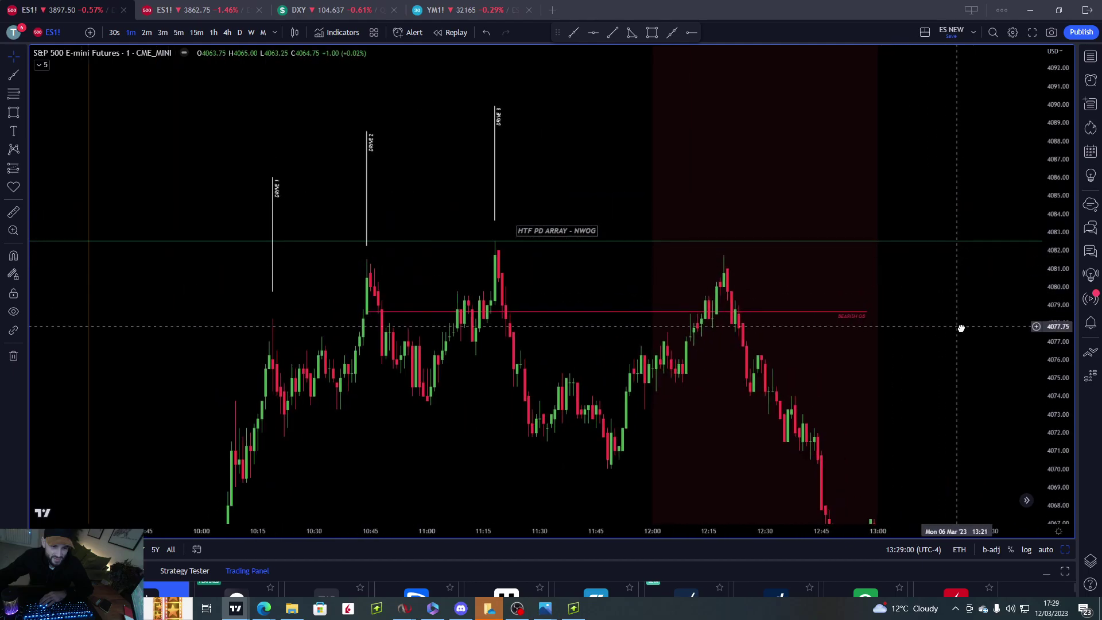
{"action": "left_click_drag", "start_coordinate": [959, 327], "coordinate": [1007, 325]}
{"action": "left_click_drag", "start_coordinate": [697, 195], "coordinate": [762, 207]}
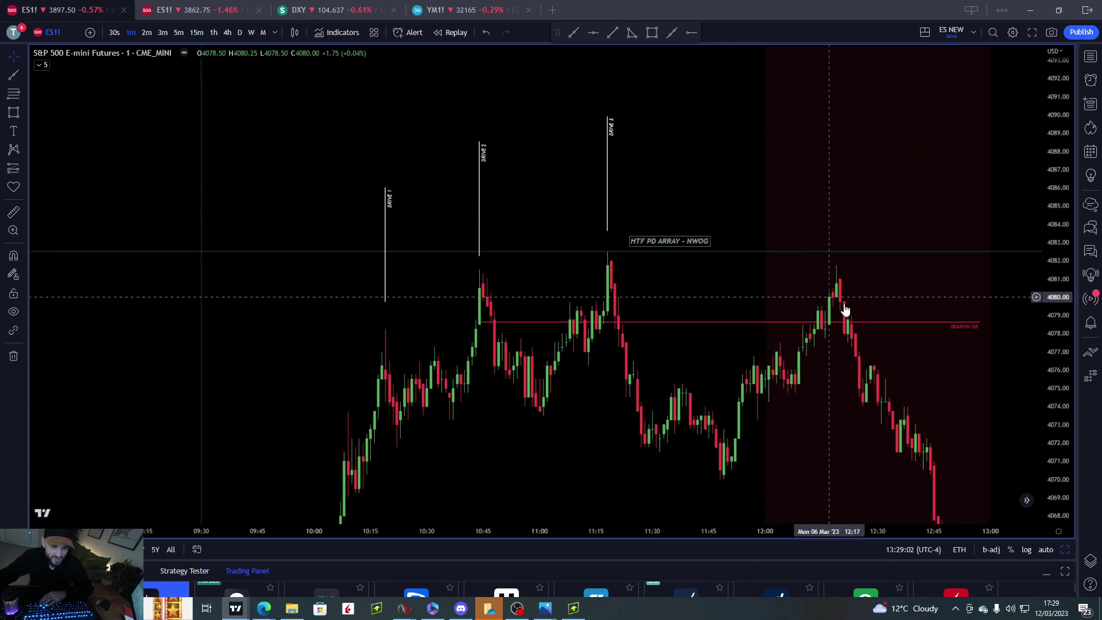
{"action": "left_click_drag", "start_coordinate": [856, 215], "coordinate": [711, 253]}
{"action": "scroll", "coordinate": [995, 450], "scroll_direction": "down", "scroll_amount": 1}
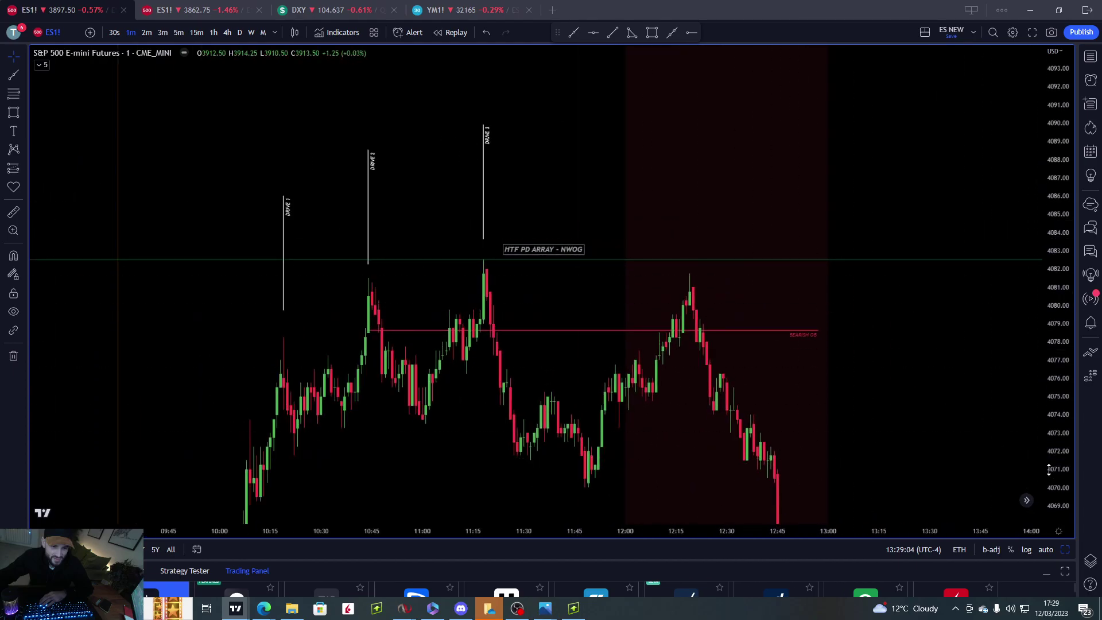